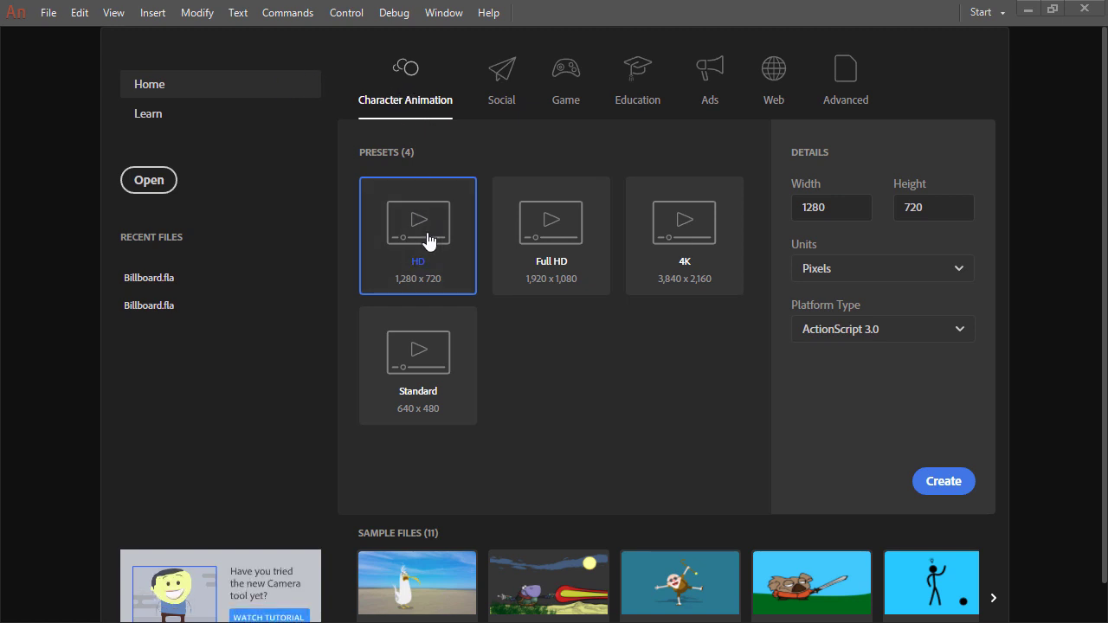
Browse the Social presets, then list the Game presets such as Low 640×480
left_click(501, 83)
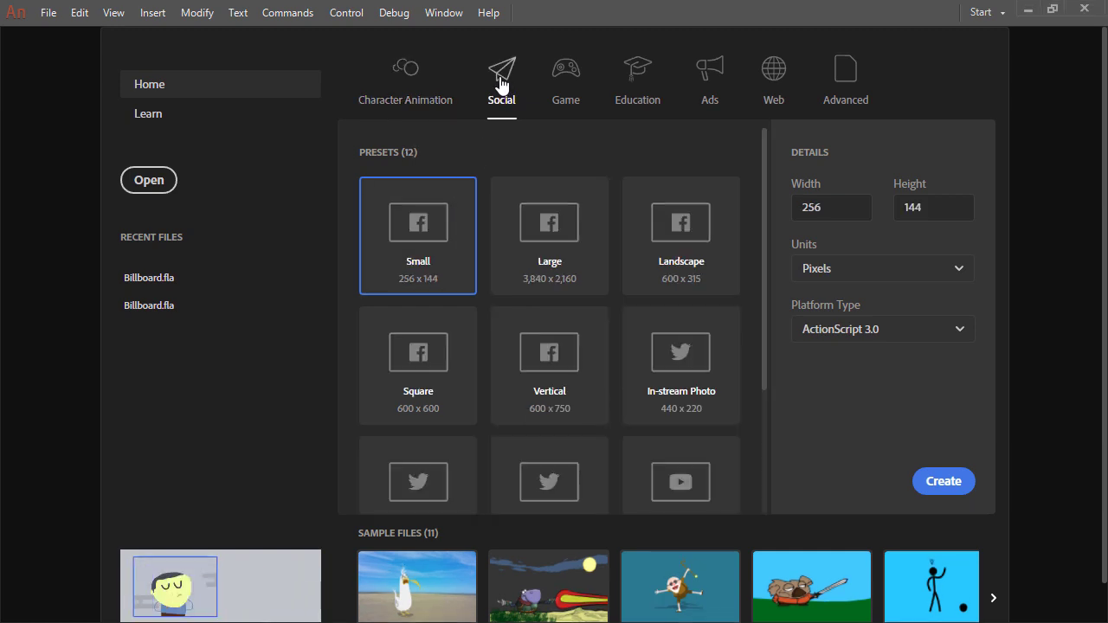
left_click(565, 80)
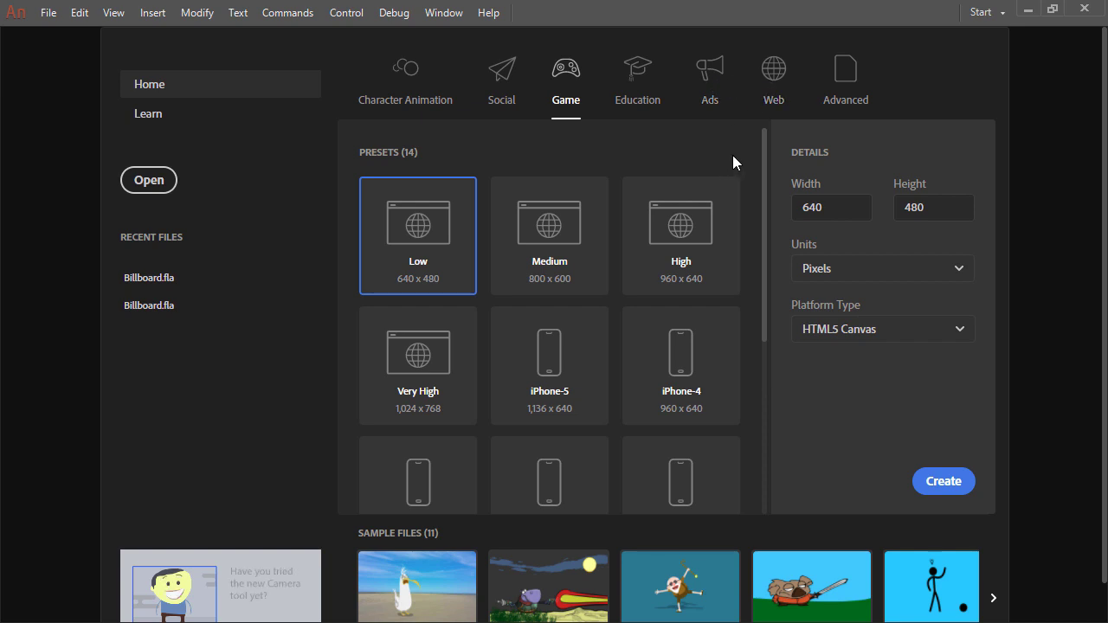
Preview the Advanced platforms WebGL glTF Standard, VR 360 and HTML5 Canvas, then view the Learn page
left_click(844, 71)
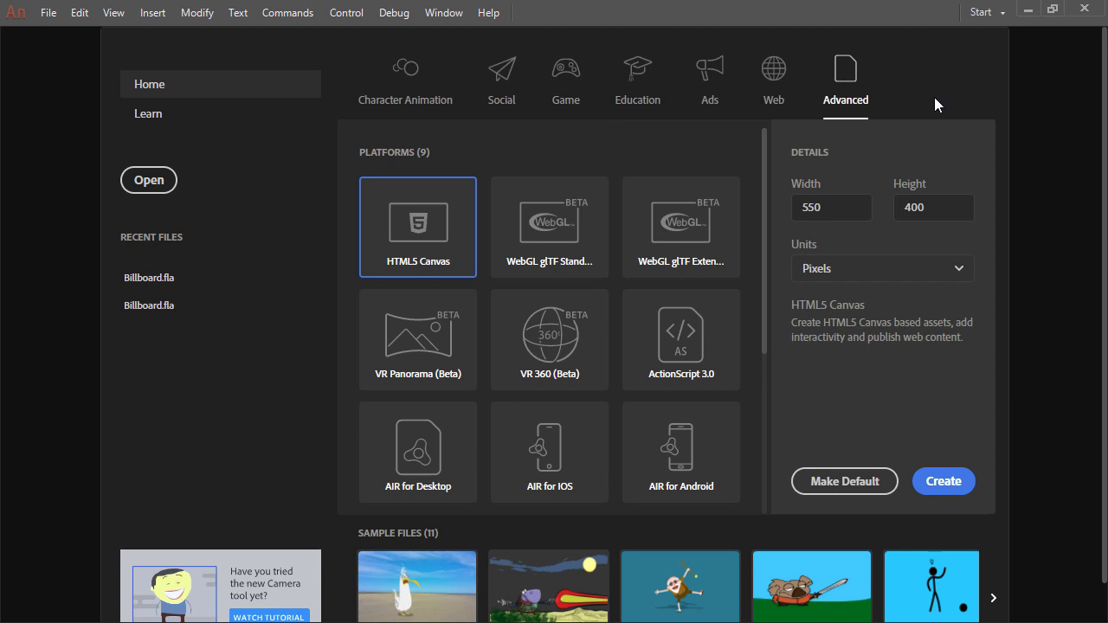
left_click(538, 237)
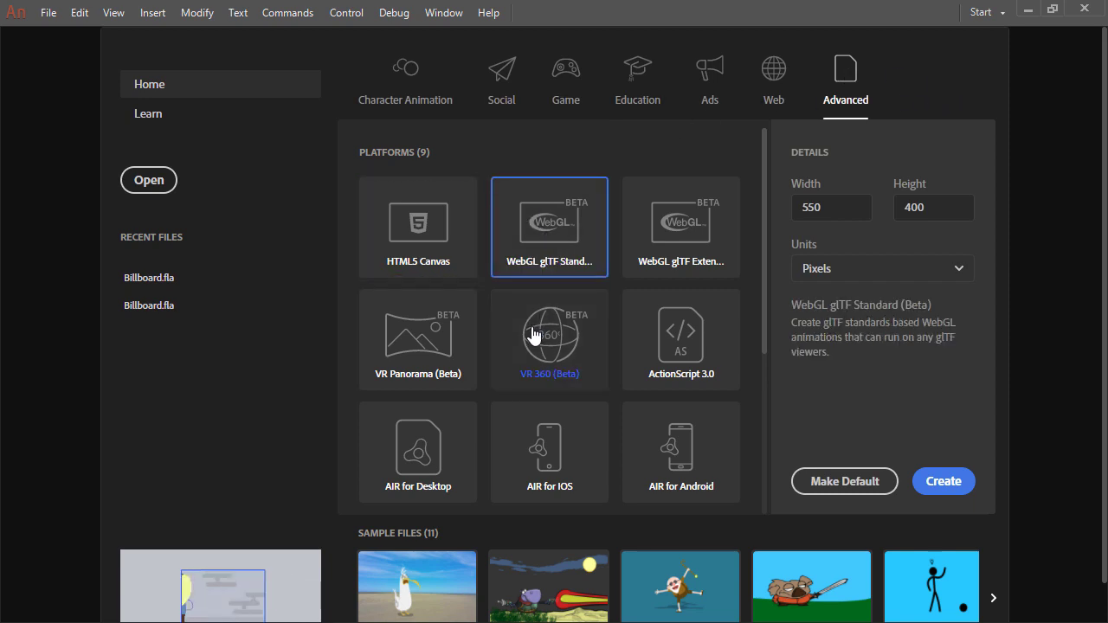
left_click(530, 327)
left_click(435, 227)
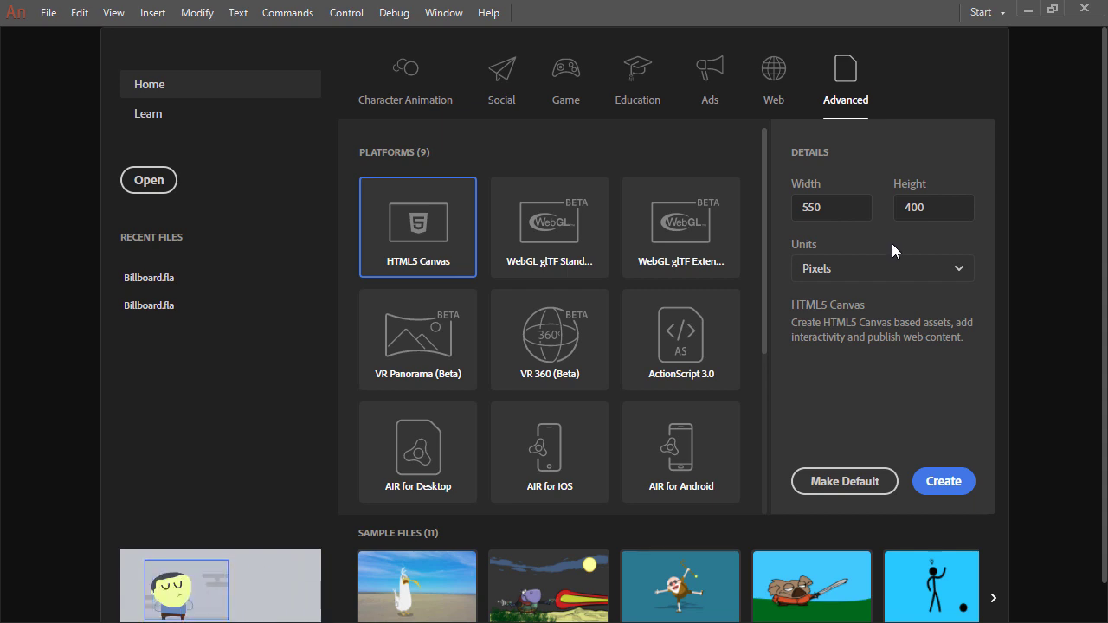
left_click(202, 112)
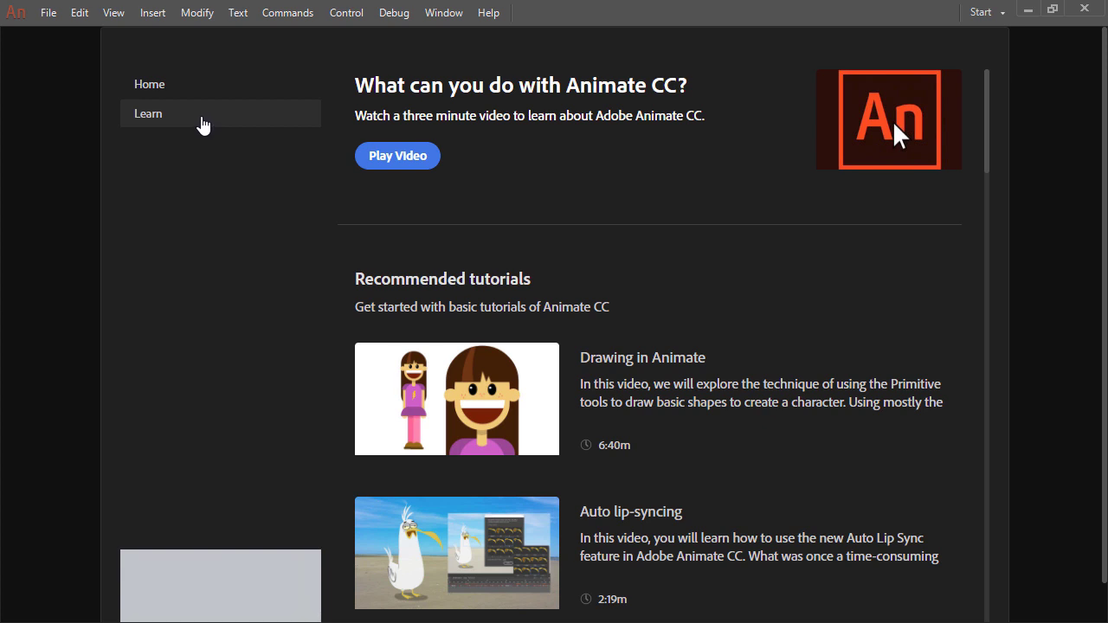
Return Home and show the Character Animation presets, including HD 1280×720 with ActionScript 3.0
left_click(176, 94)
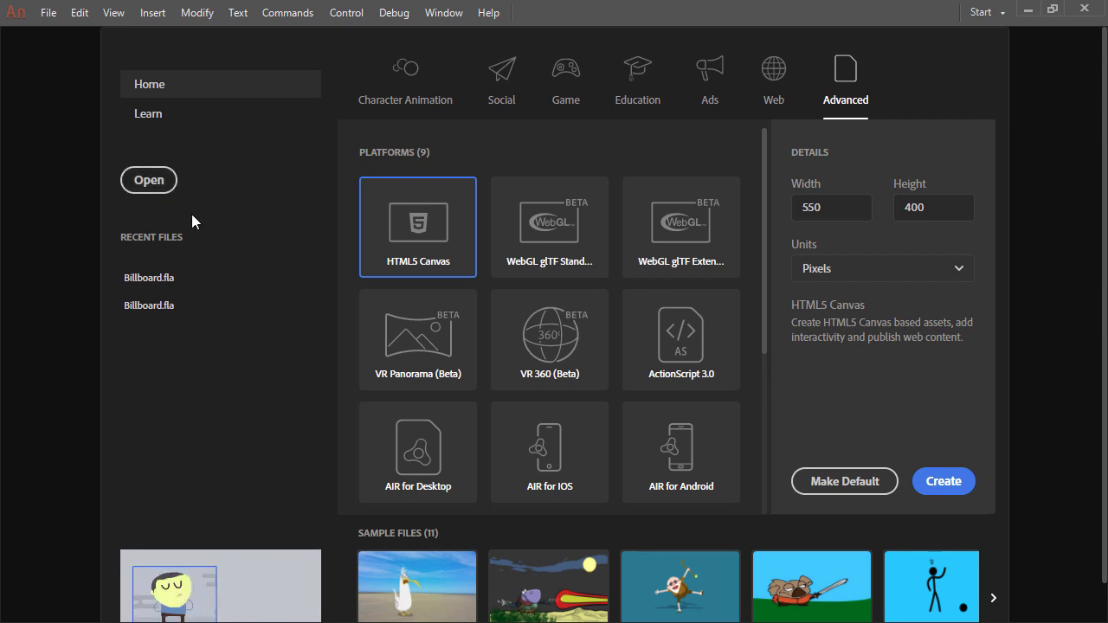
left_click(171, 380)
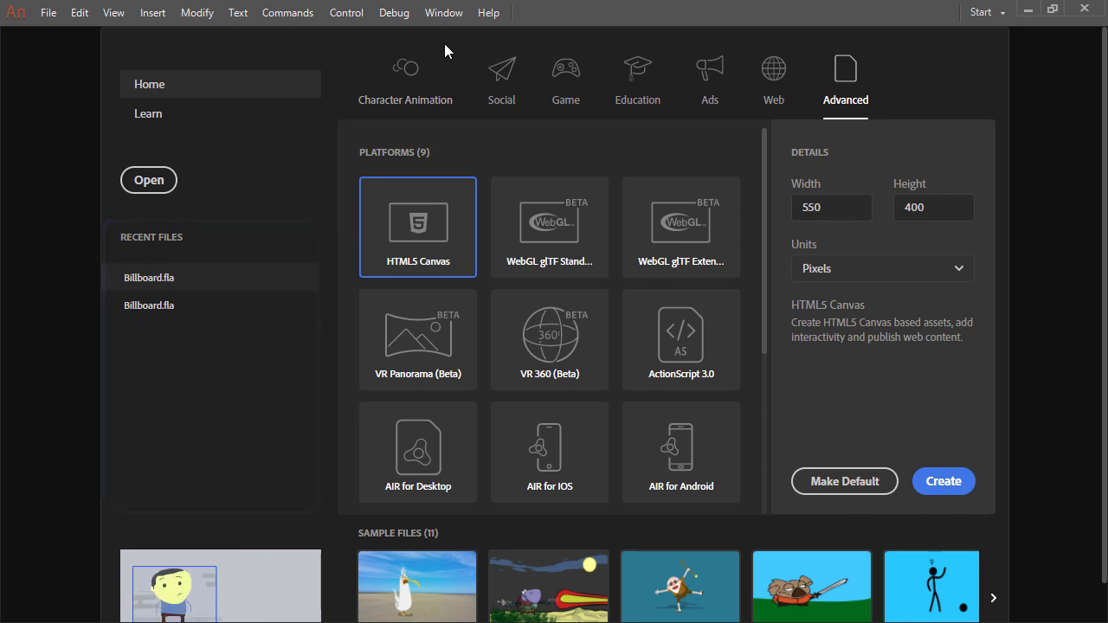
left_click(406, 78)
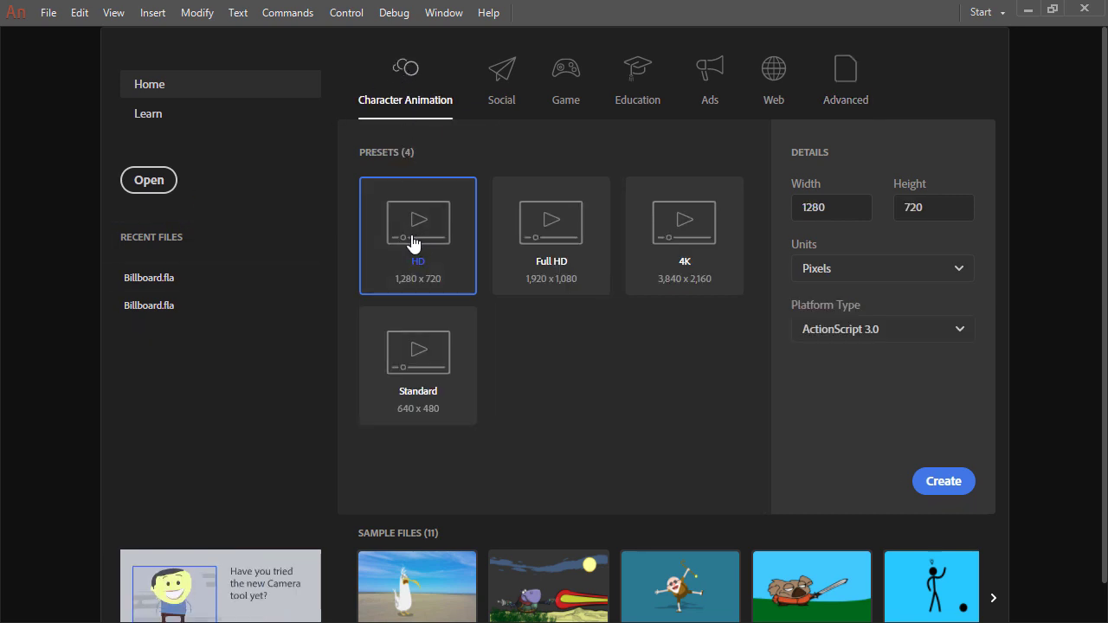
Create the HD 1280×720 document and zoom the stage to 25%
left_click(942, 485)
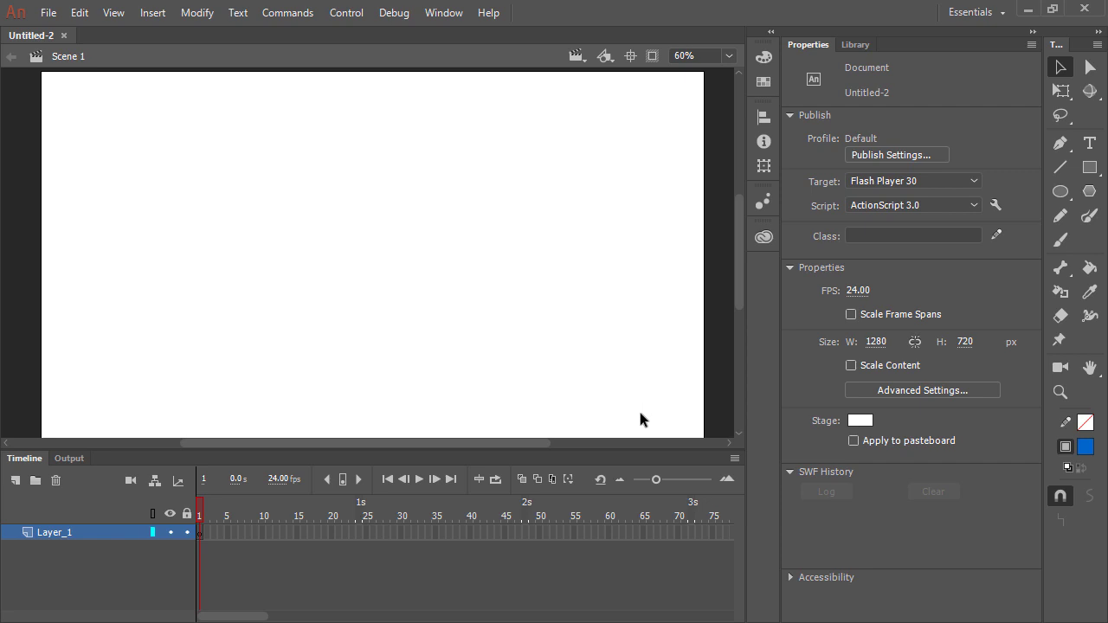
left_click(730, 54)
left_click(712, 130)
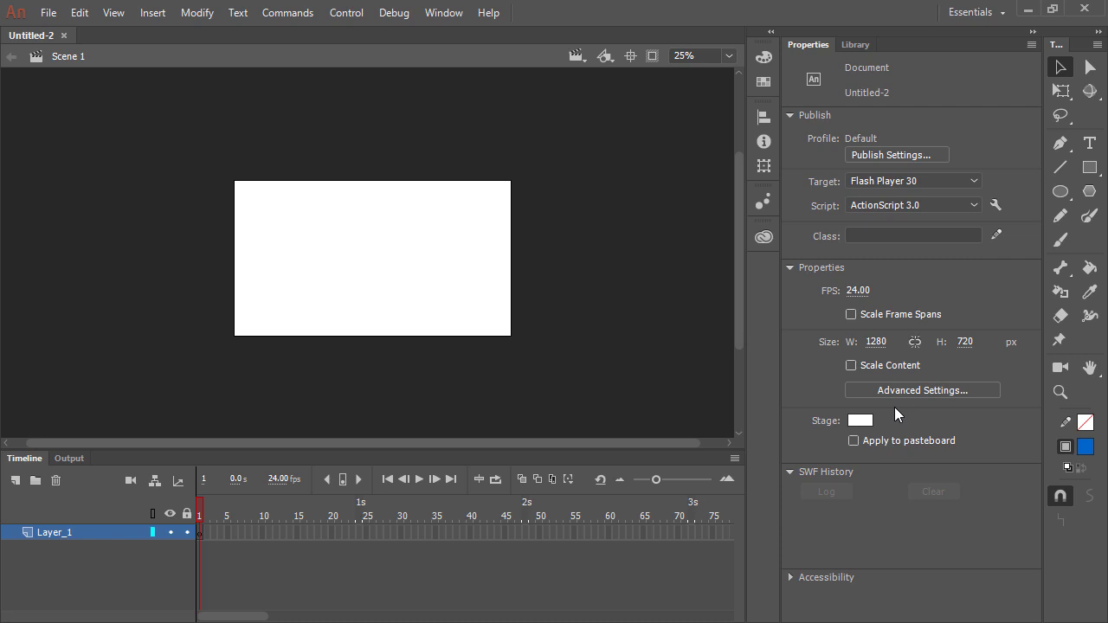
left_click(859, 46)
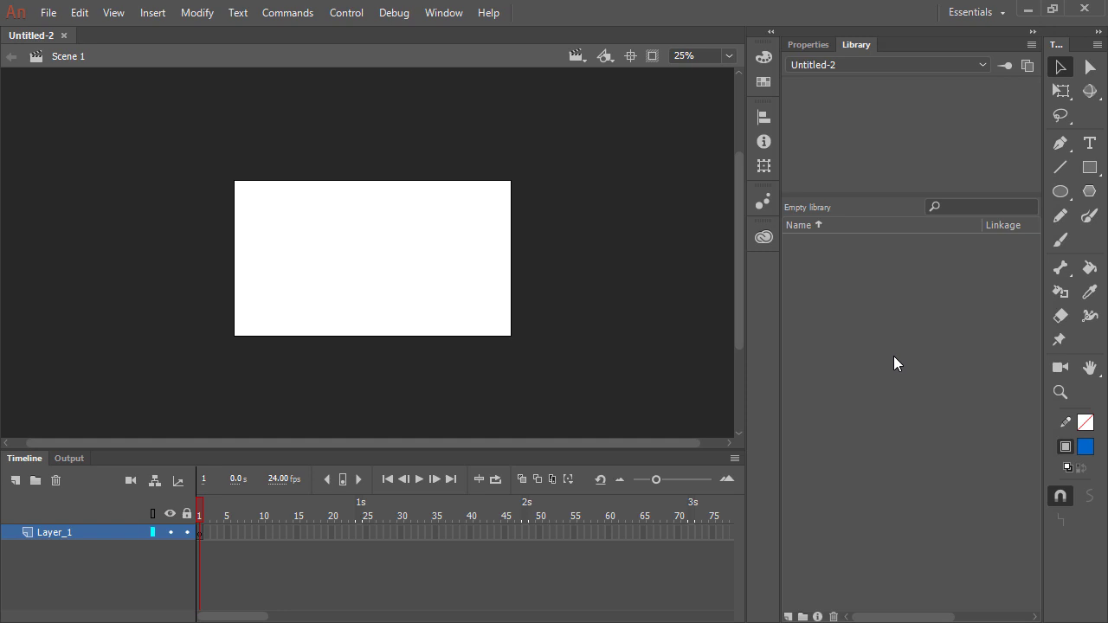
left_click(806, 47)
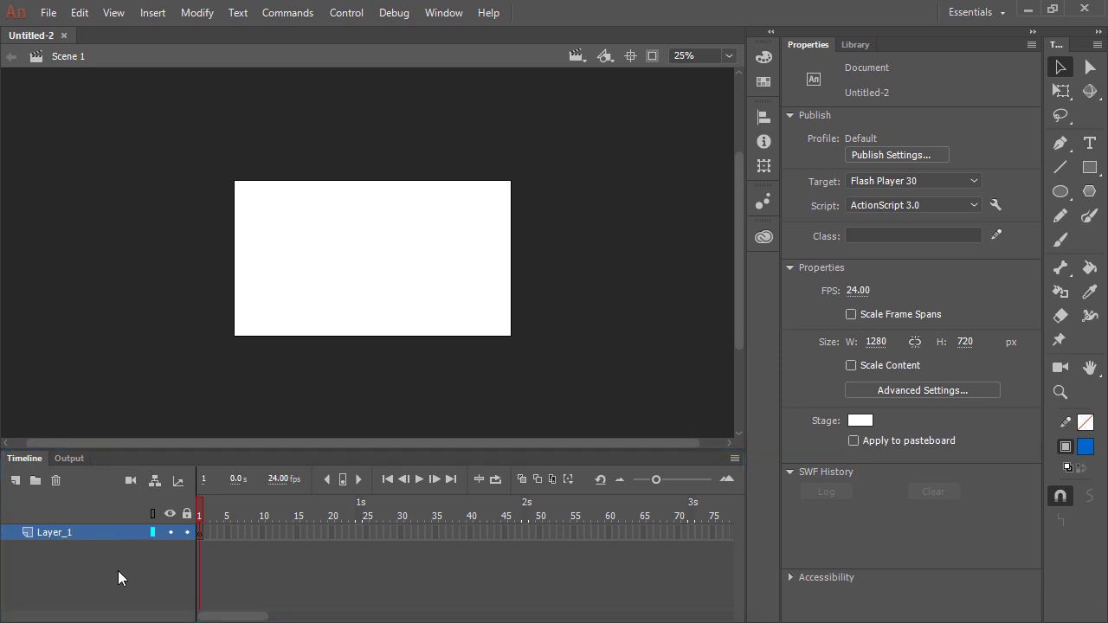
Add three layers above Layer_1 so the timeline holds Layer_1 through Layer_4
left_click(14, 481)
left_click(15, 482)
left_click(14, 481)
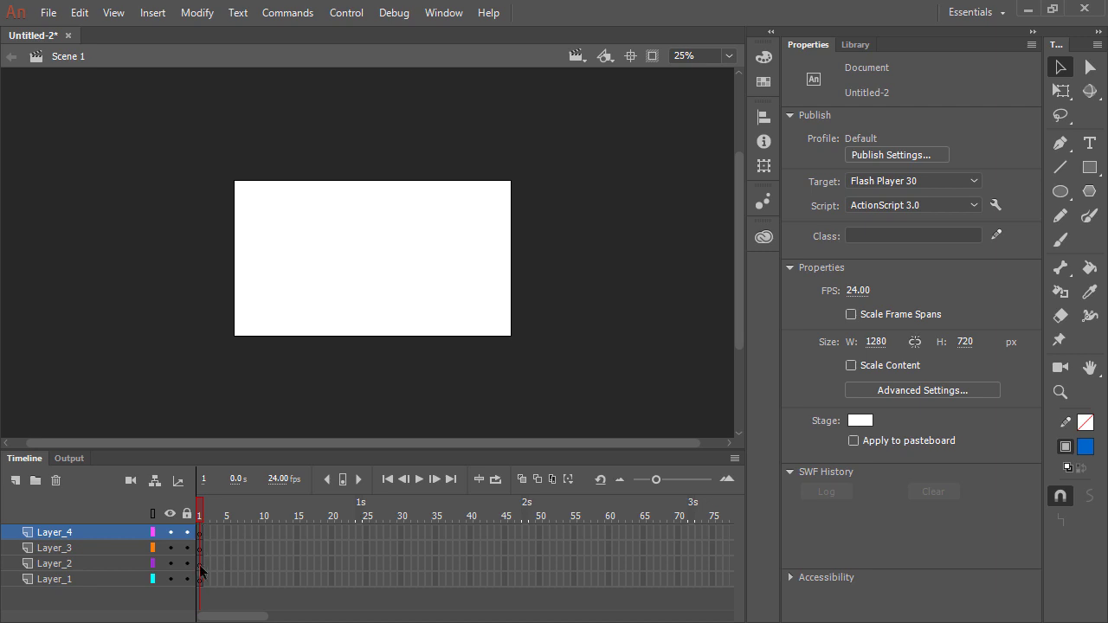
left_click(763, 59)
left_click(762, 82)
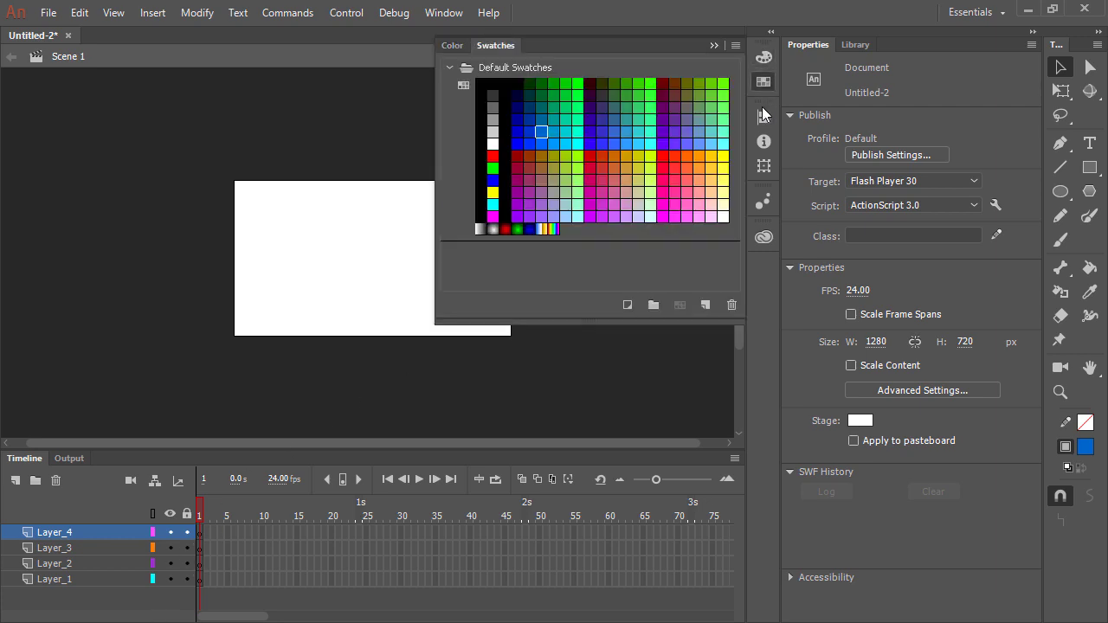
left_click(762, 116)
left_click(765, 141)
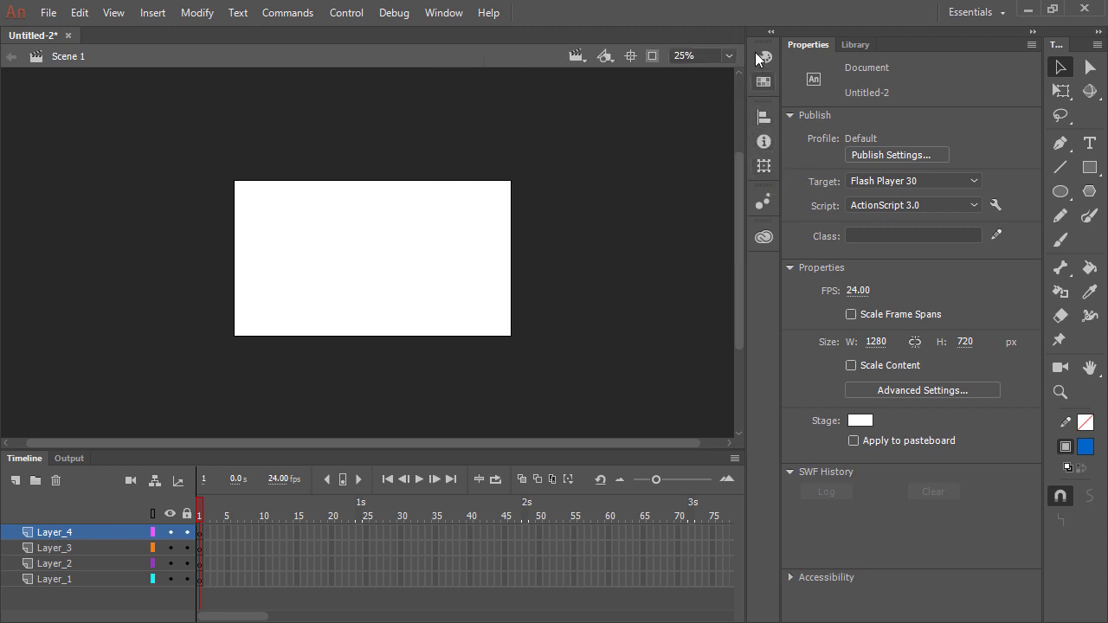
left_click(444, 13)
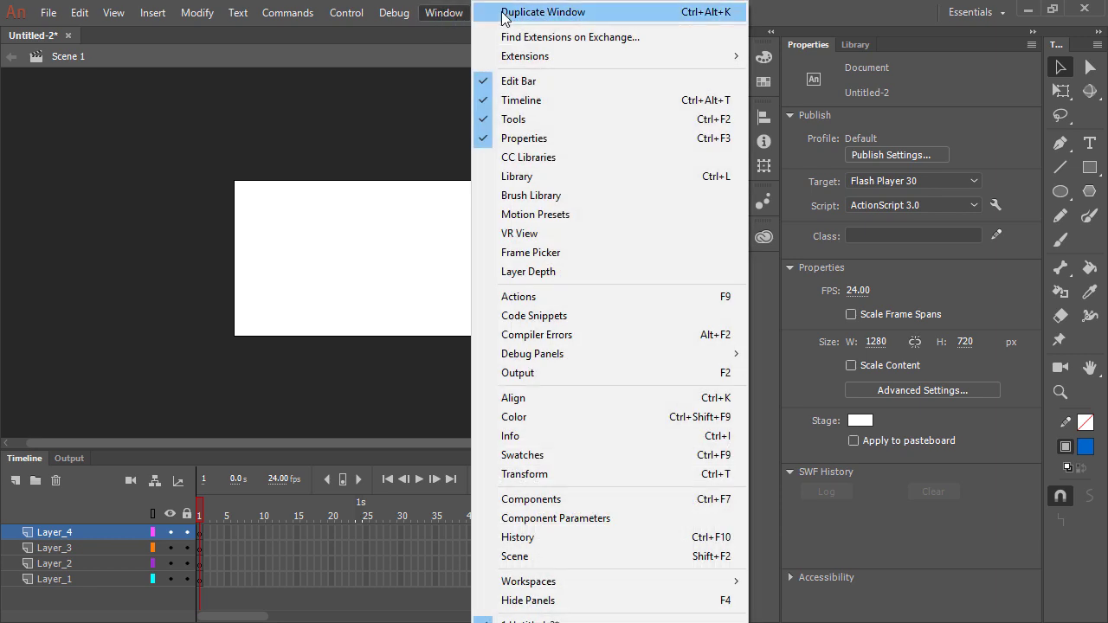
left_click(568, 252)
left_click_drag(558, 173, 148, 101)
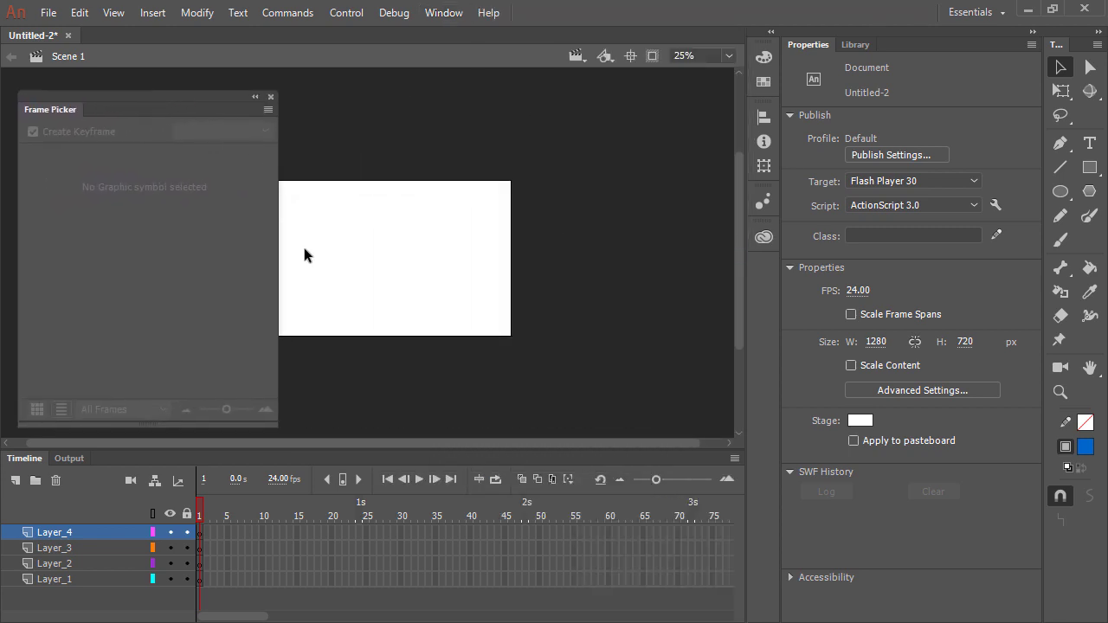
left_click(270, 96)
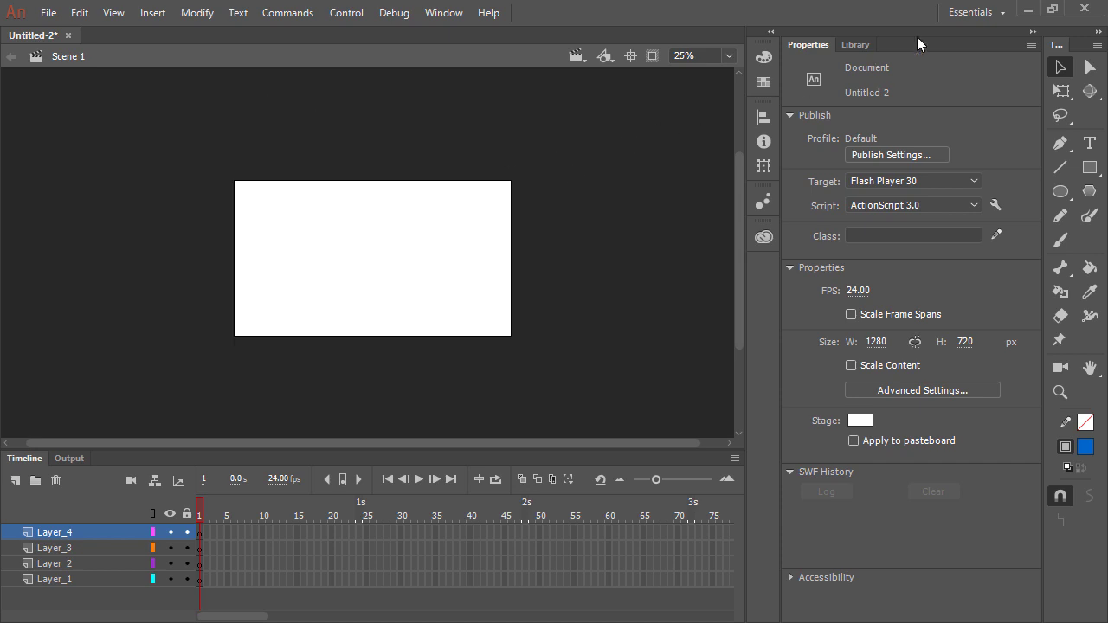
left_click(1004, 15)
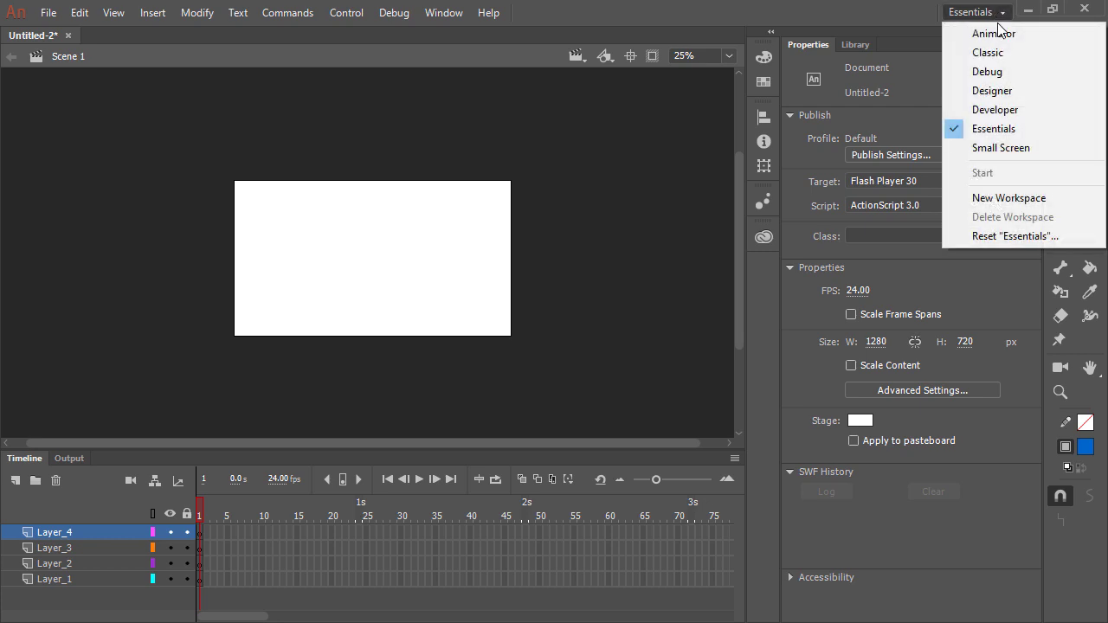
left_click(1030, 32)
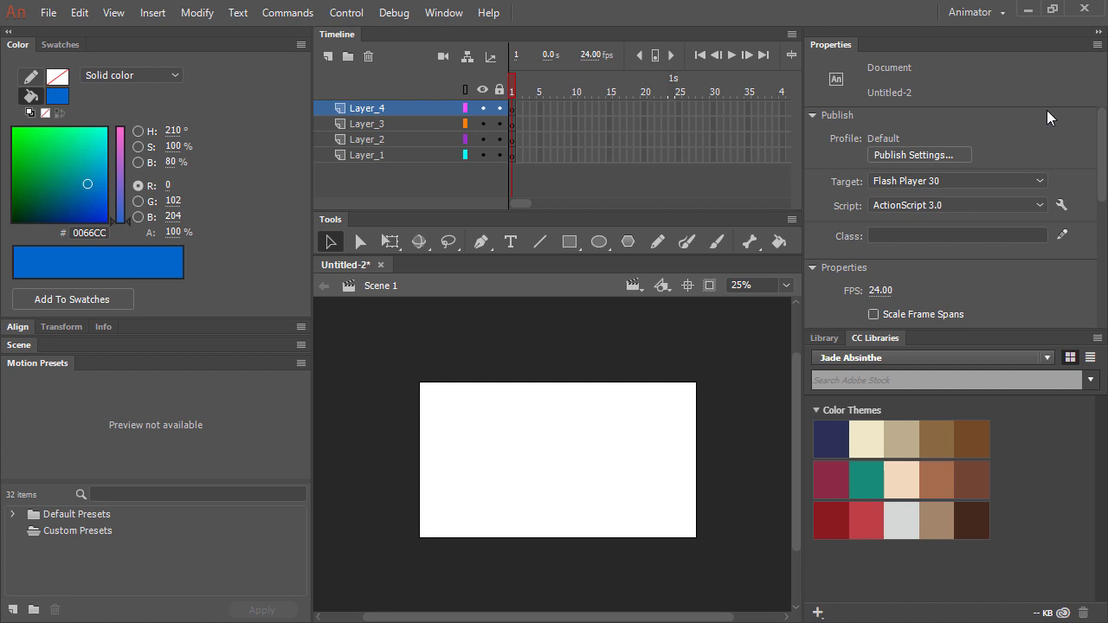
left_click(982, 13)
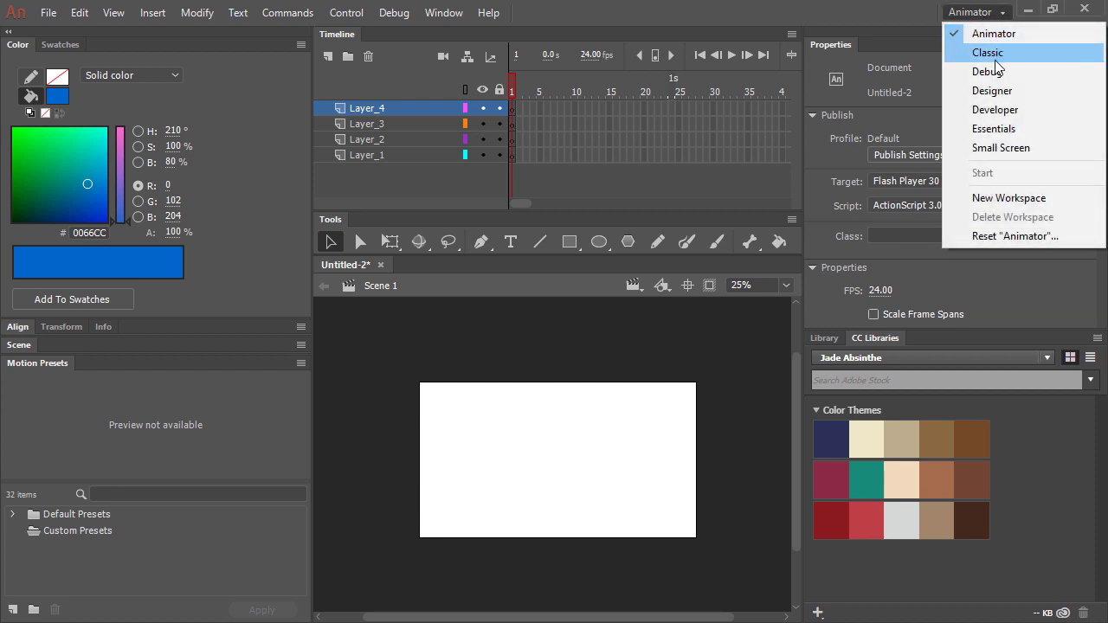
left_click(1035, 129)
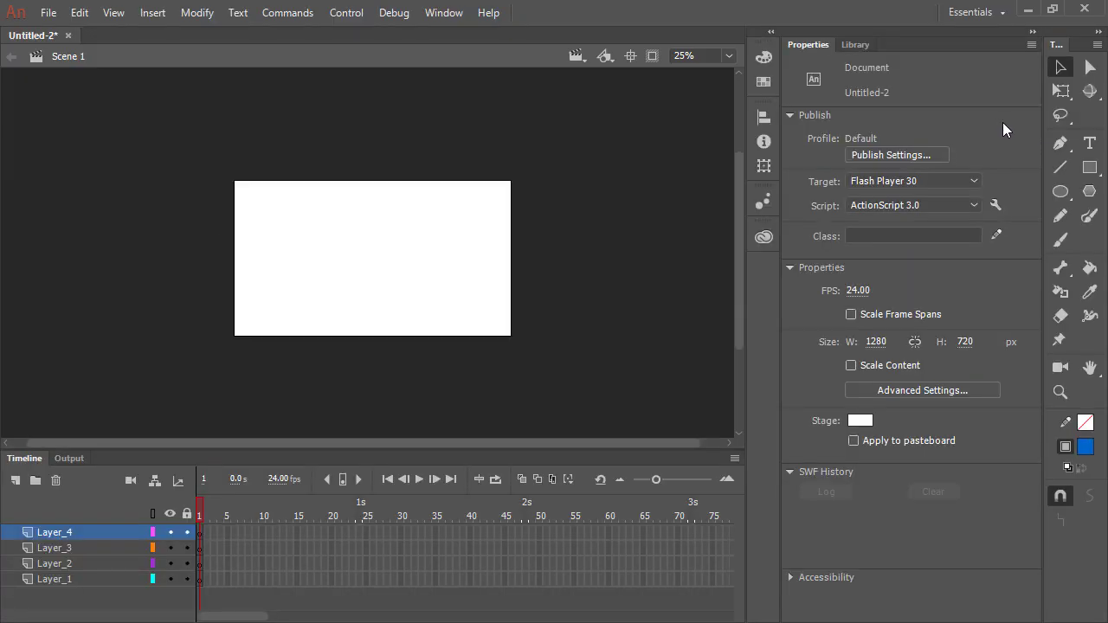